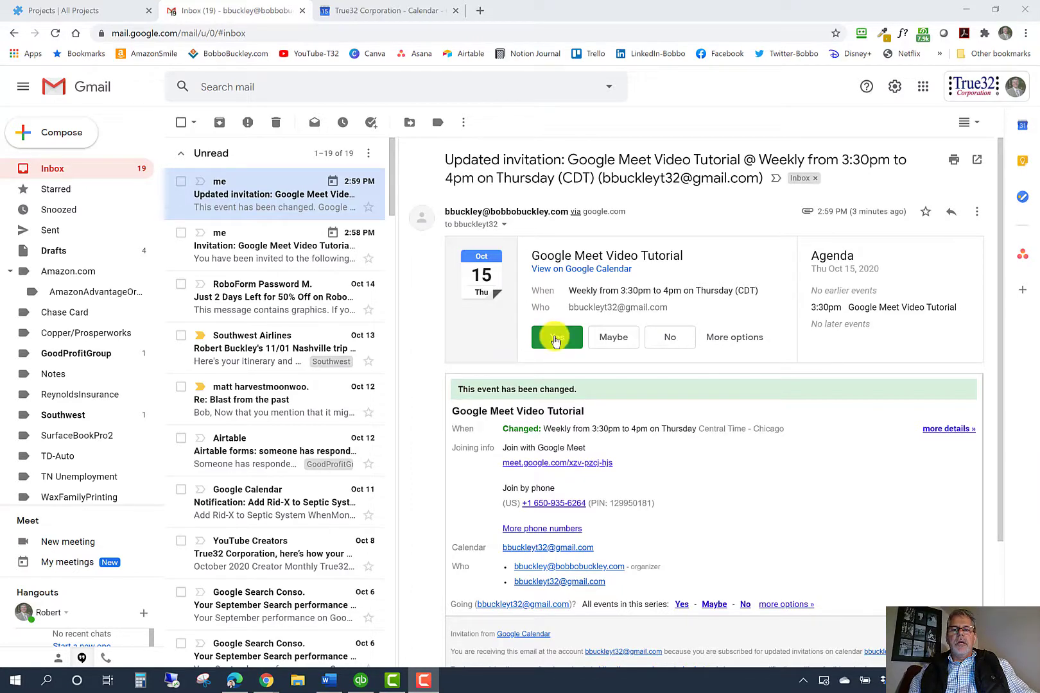
# Switch from the Google Meet Video Tutorial invitation email to the Calendar tab
pyautogui.hotkey('ctrl', 'Tab')
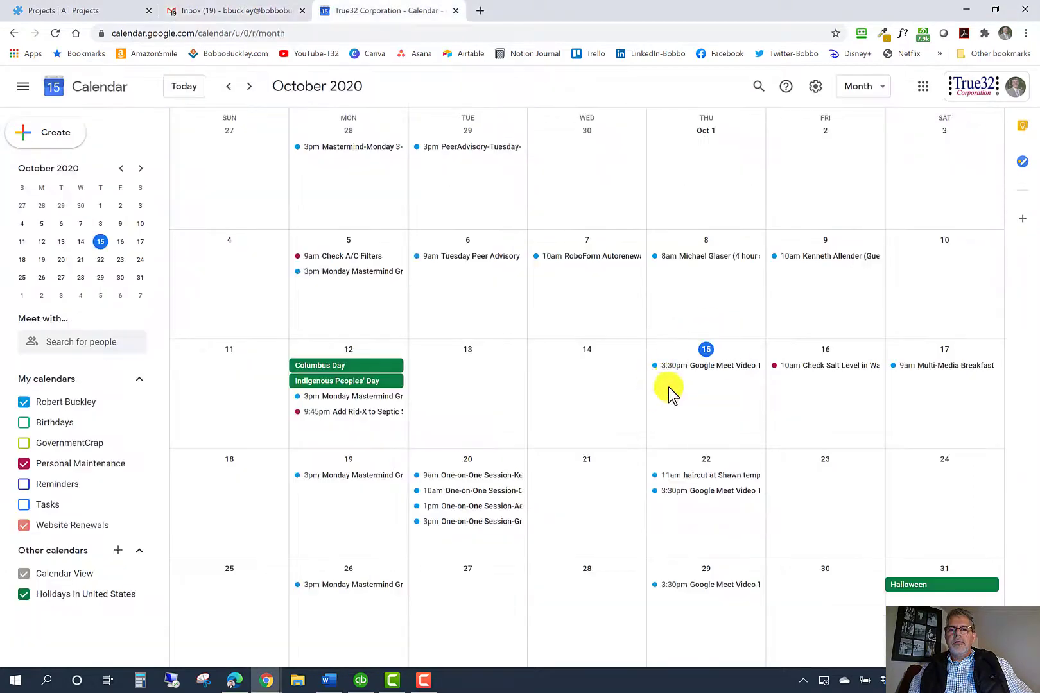
# Open the Oct 15 3:30pm Google Meet Video Tutorial event and join with Google Meet
pyautogui.click(697, 367)
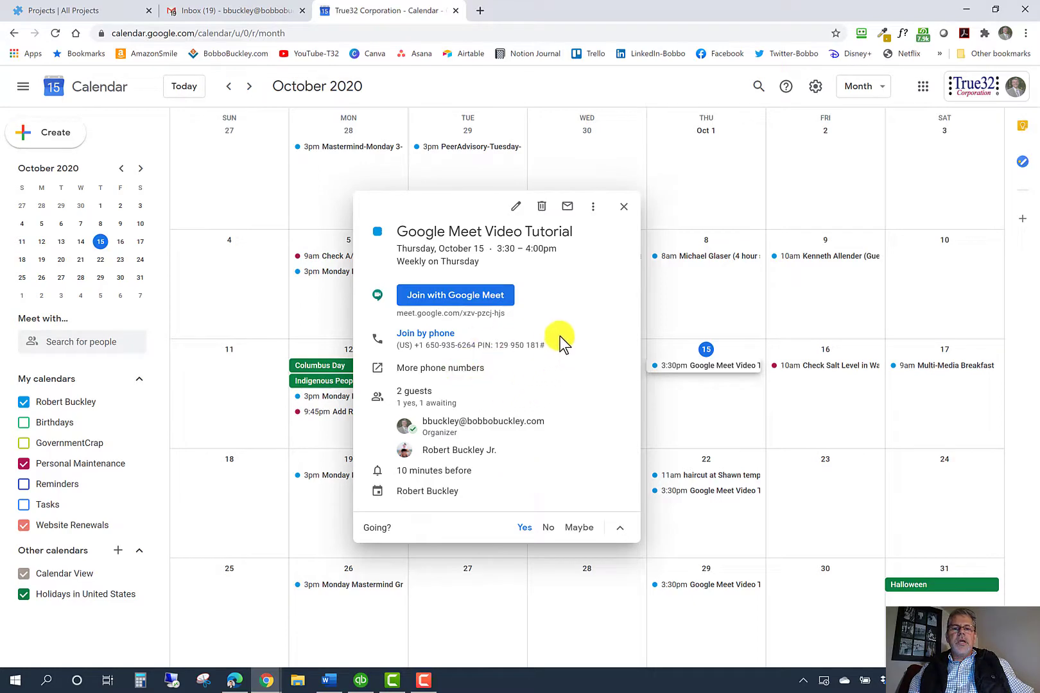
pyautogui.click(465, 303)
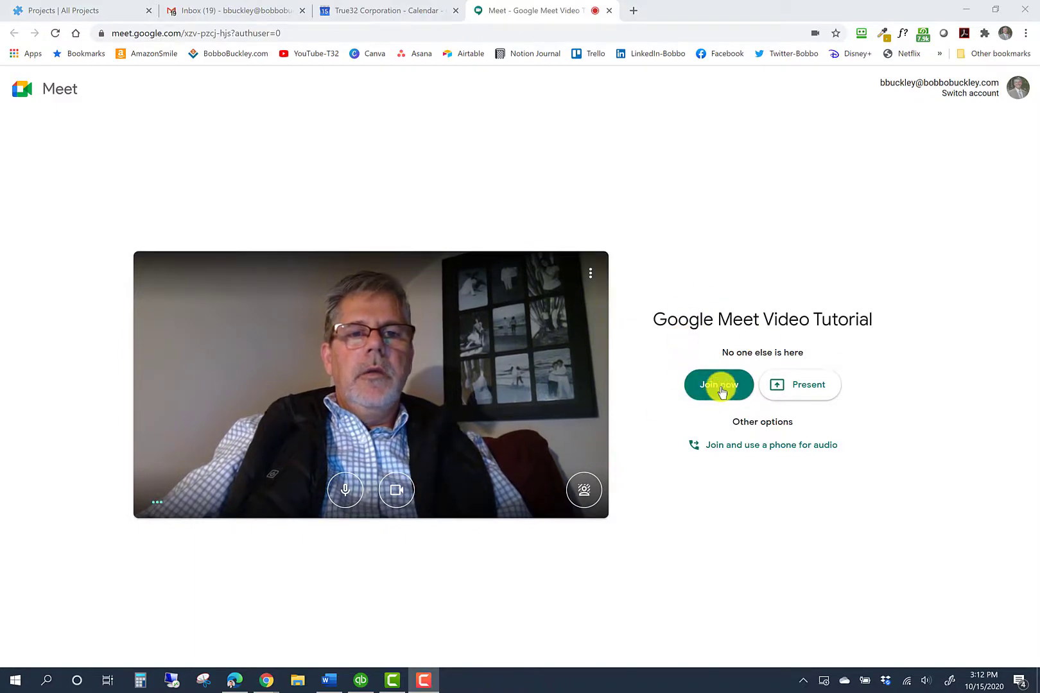
# Join the tutorial call and switch the camera off
pyautogui.click(719, 385)
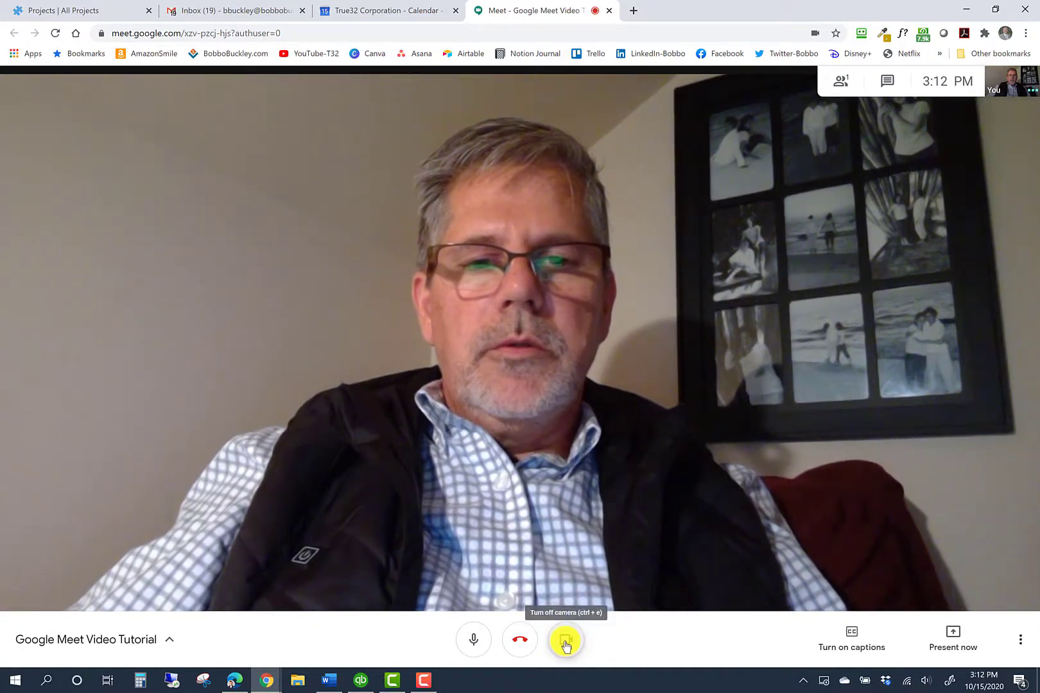
pyautogui.click(565, 644)
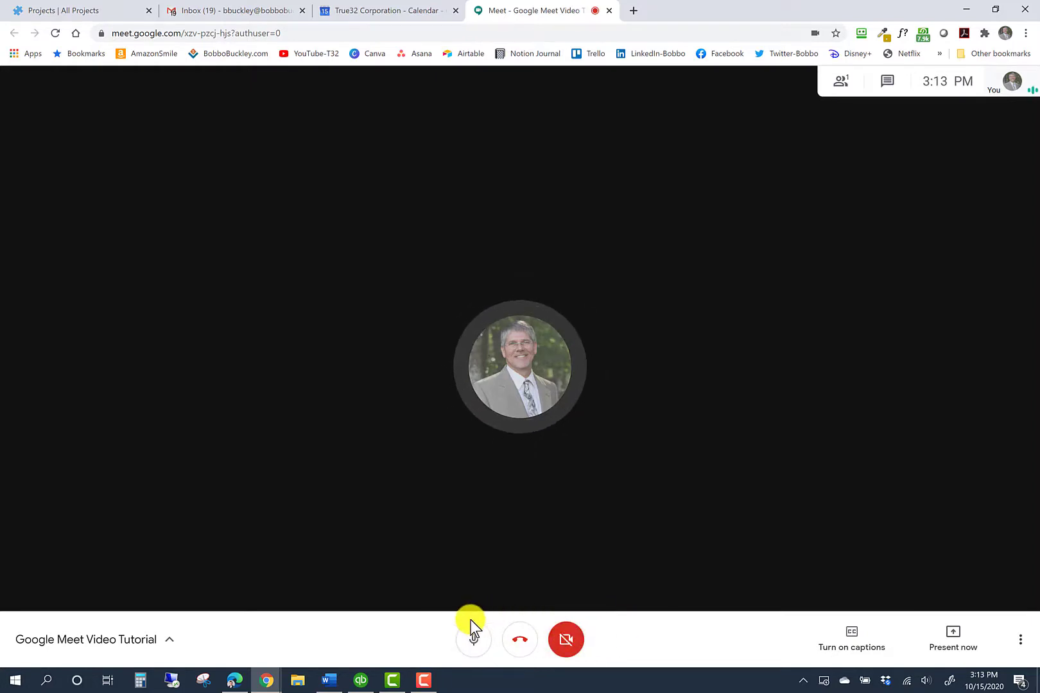
pyautogui.click(473, 640)
pyautogui.click(472, 640)
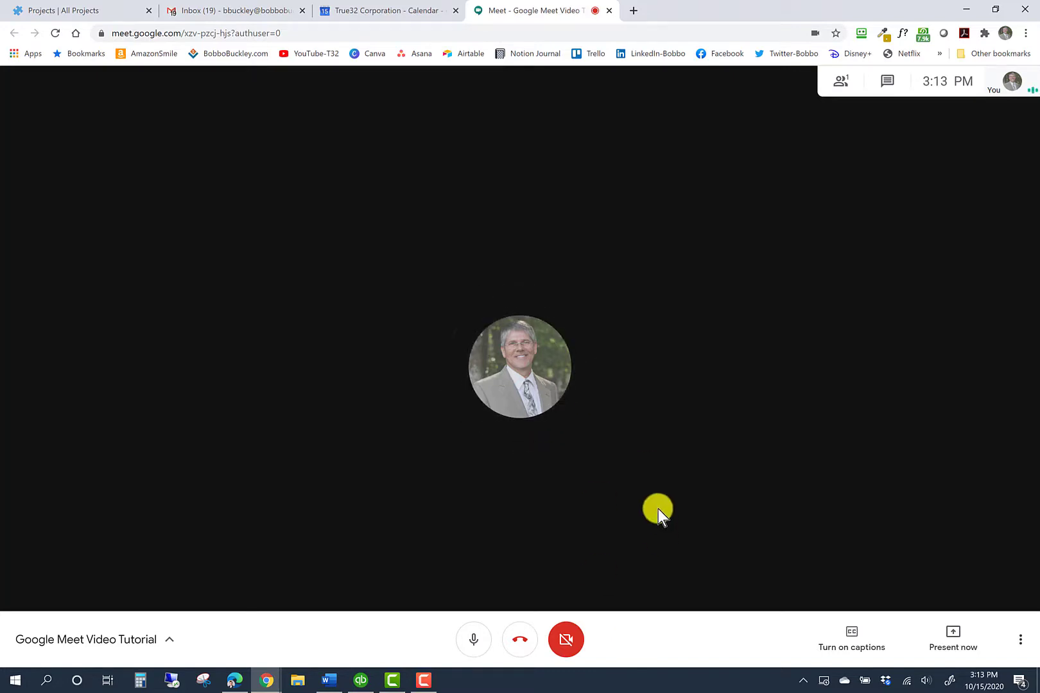
pyautogui.click(167, 648)
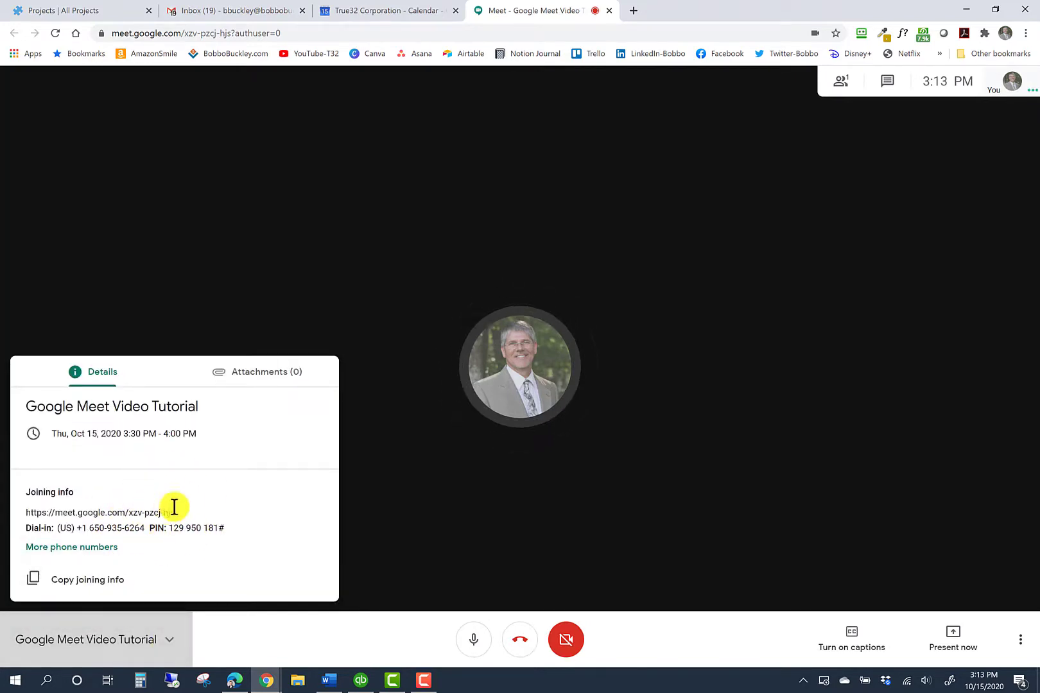
pyautogui.click(168, 641)
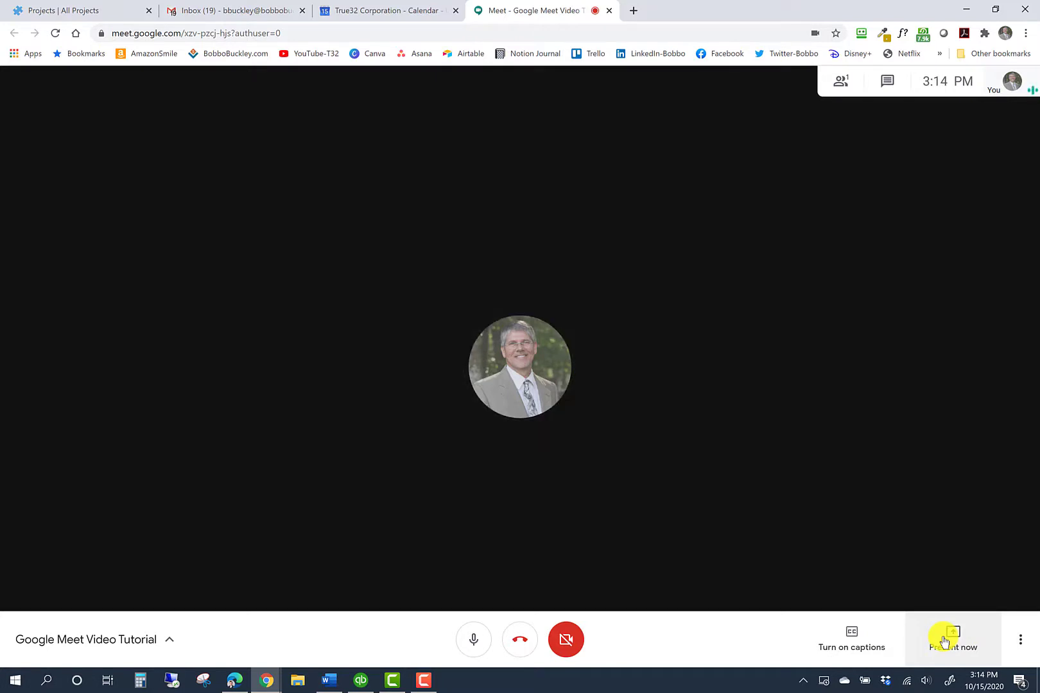
pyautogui.click(944, 640)
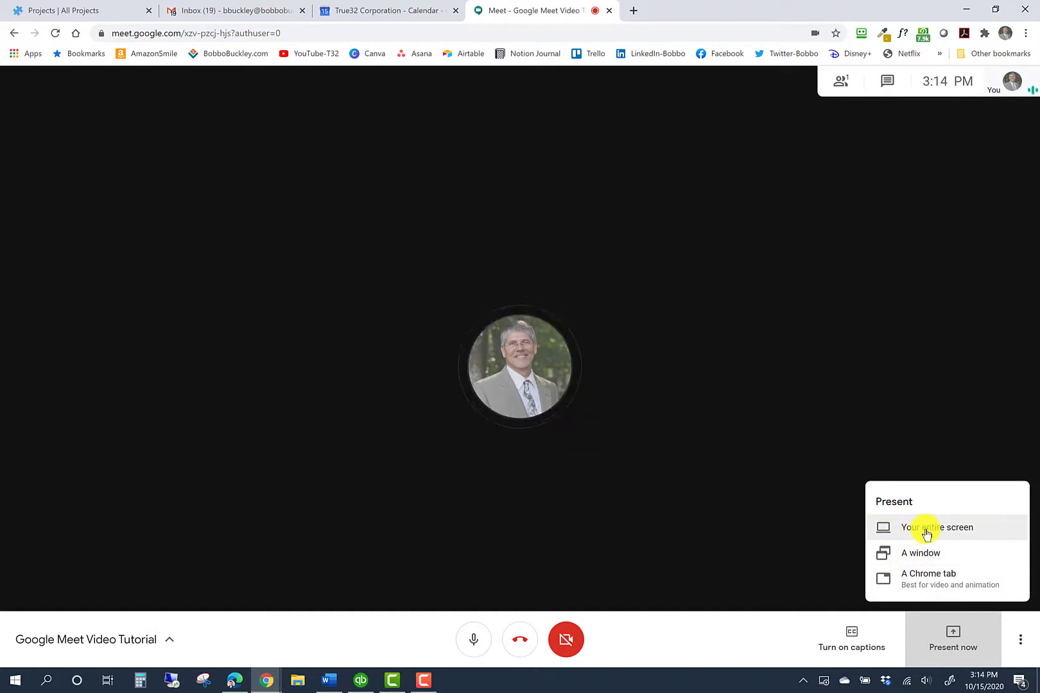
pyautogui.click(960, 433)
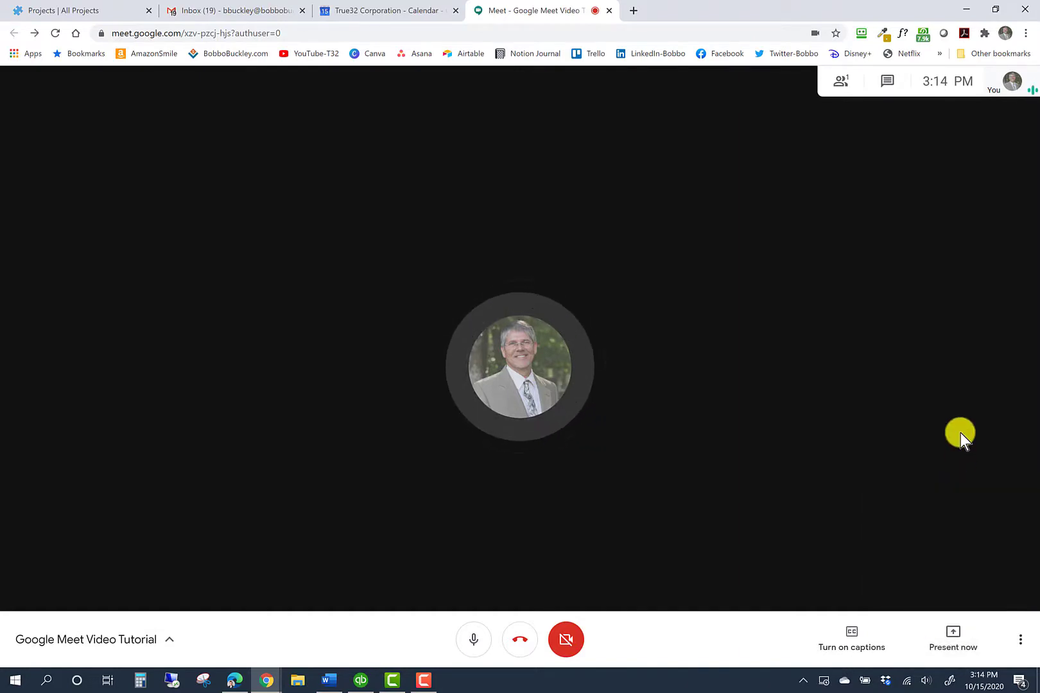
# Open the Change layout dialog from the More options menu
pyautogui.click(1020, 640)
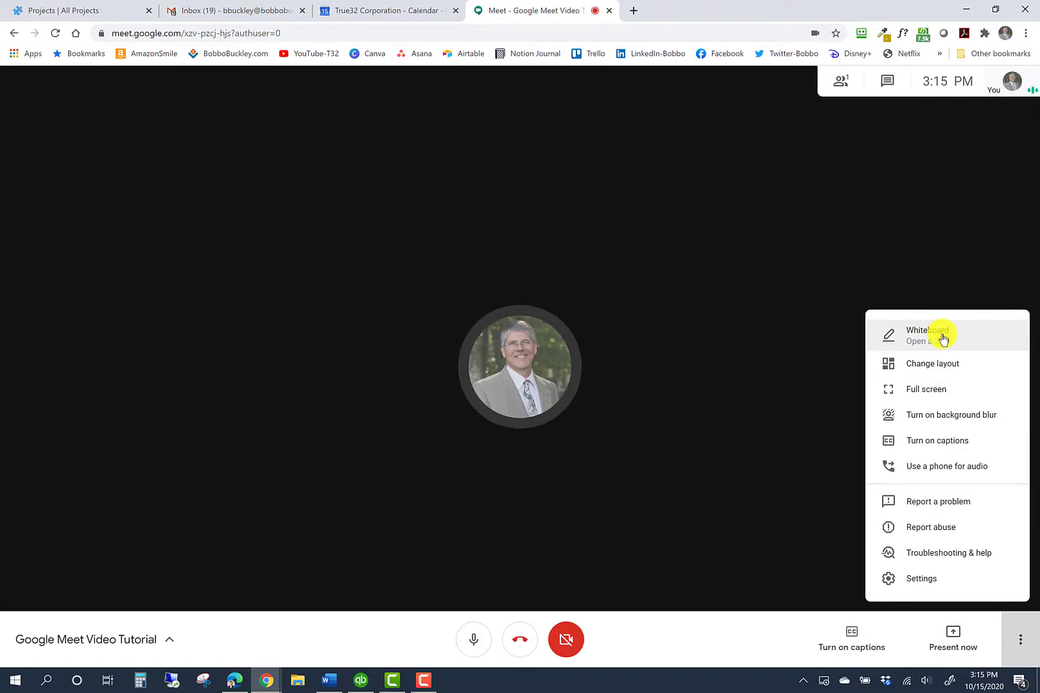
pyautogui.click(914, 368)
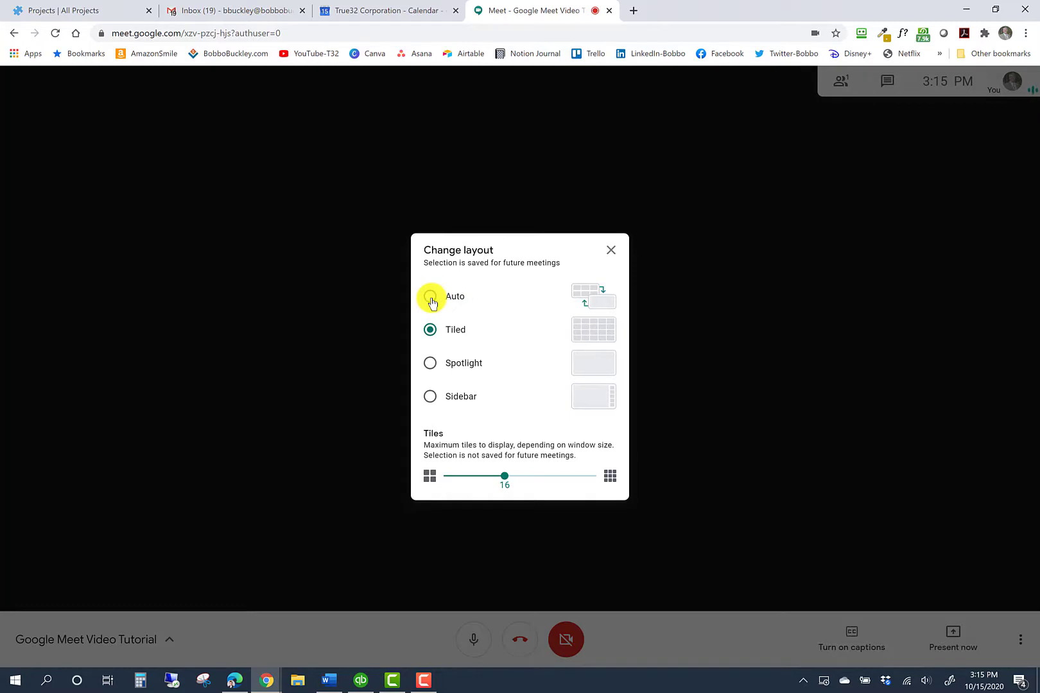
# Choose the Auto layout with 9 tiles and close the layout dialog
pyautogui.click(430, 297)
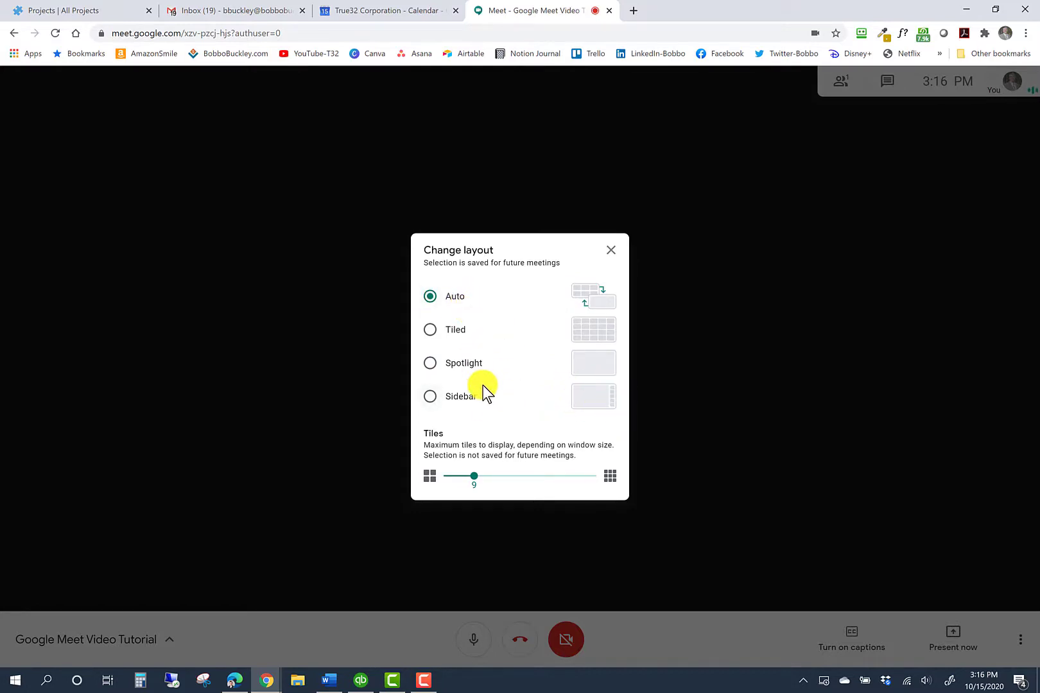
pyautogui.click(610, 250)
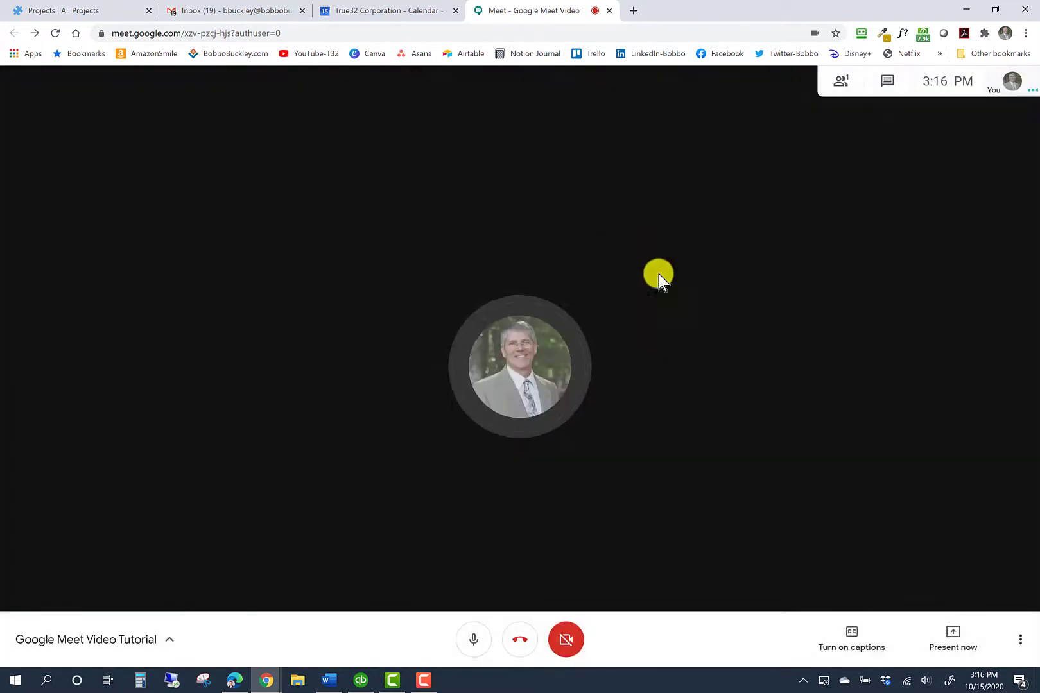
pyautogui.click(1020, 639)
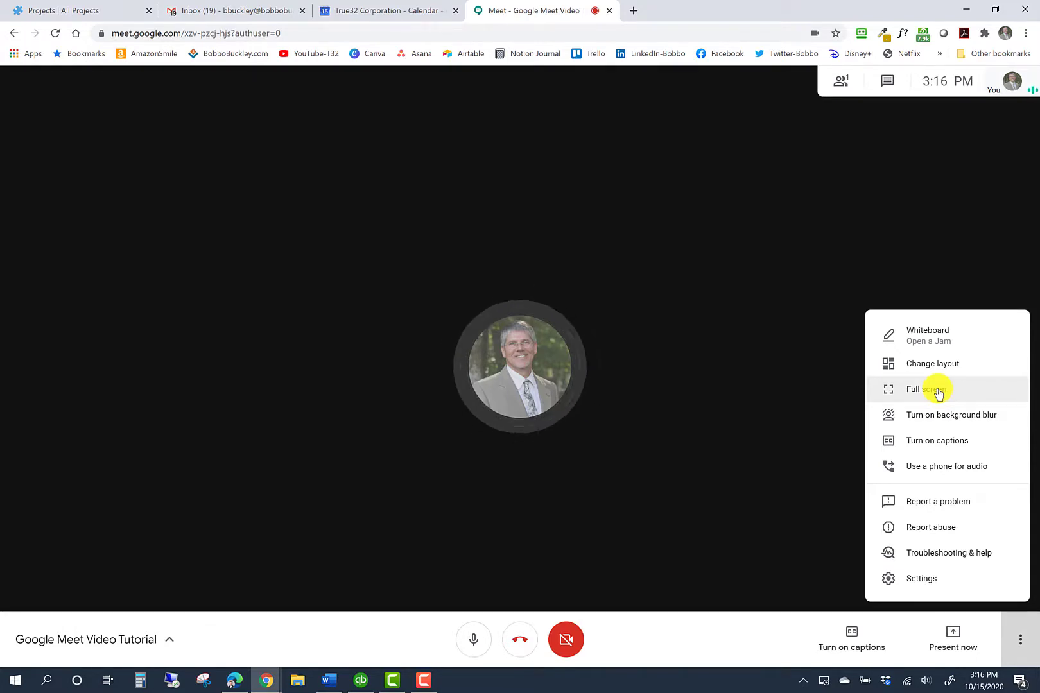
pyautogui.click(938, 390)
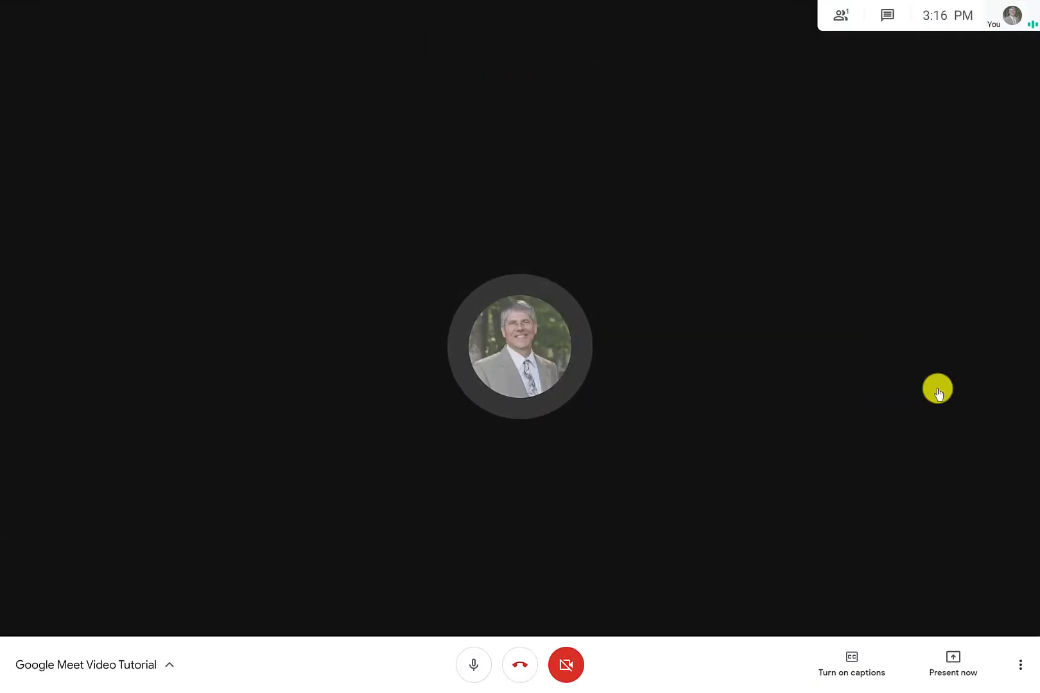
pyautogui.press('Escape')
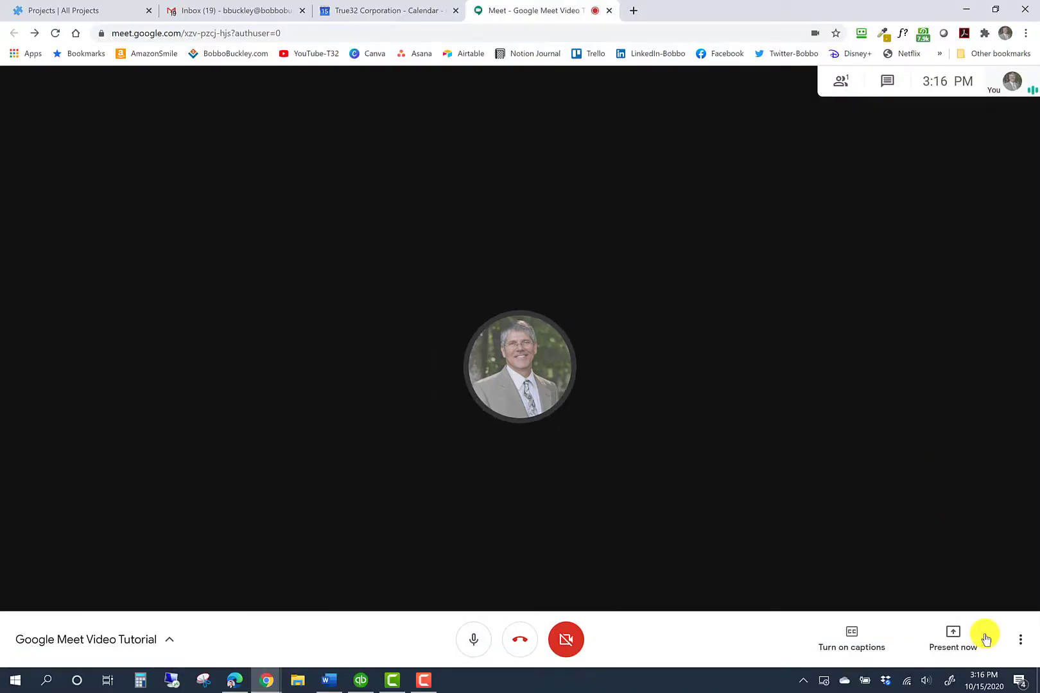
pyautogui.click(1020, 645)
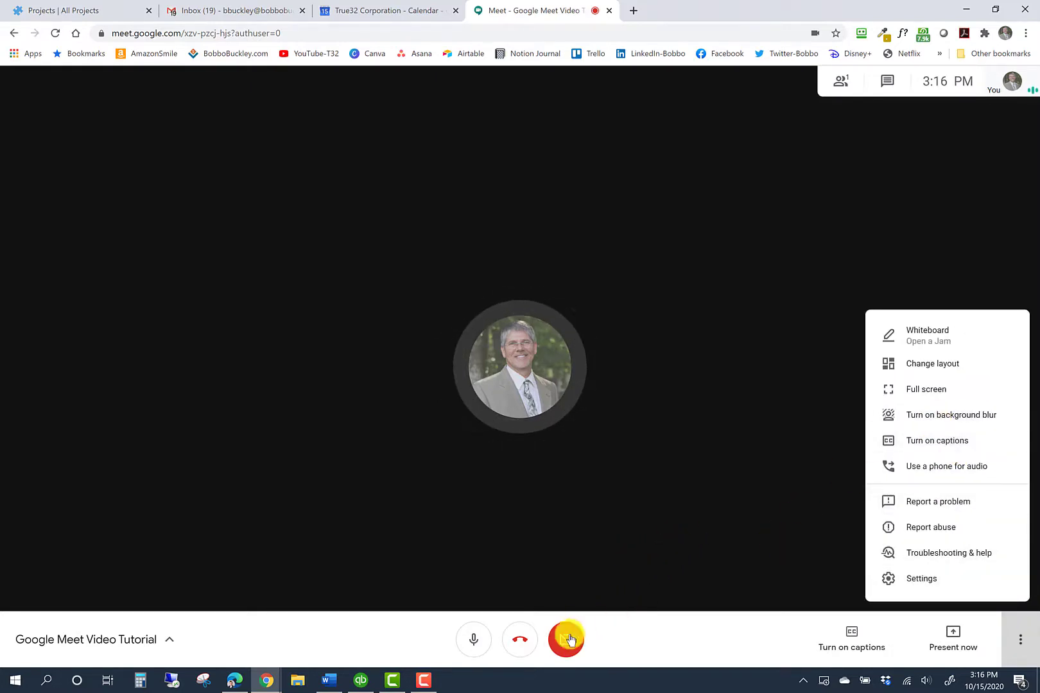
pyautogui.click(566, 639)
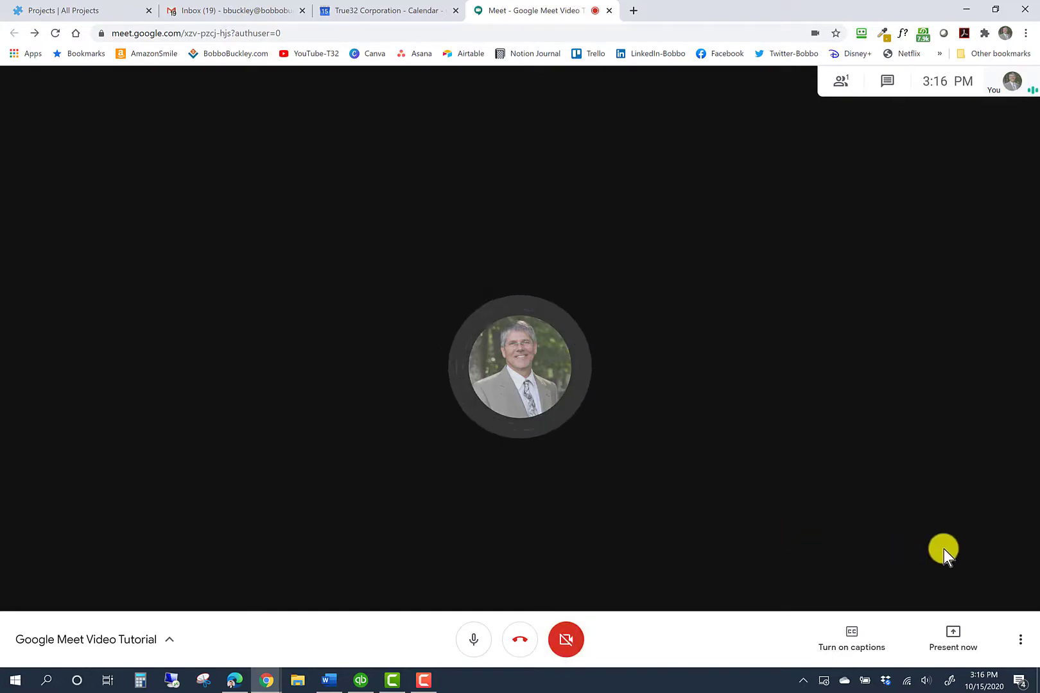
# Turn the camera back on and enable background blur from More options
pyautogui.click(567, 638)
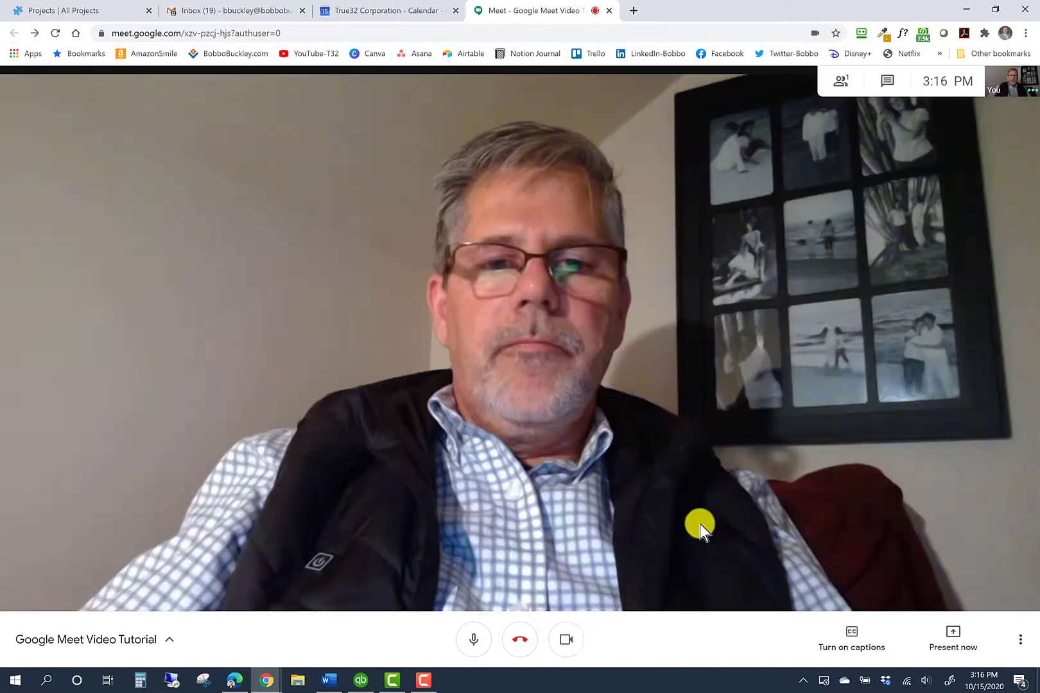
pyautogui.click(1019, 639)
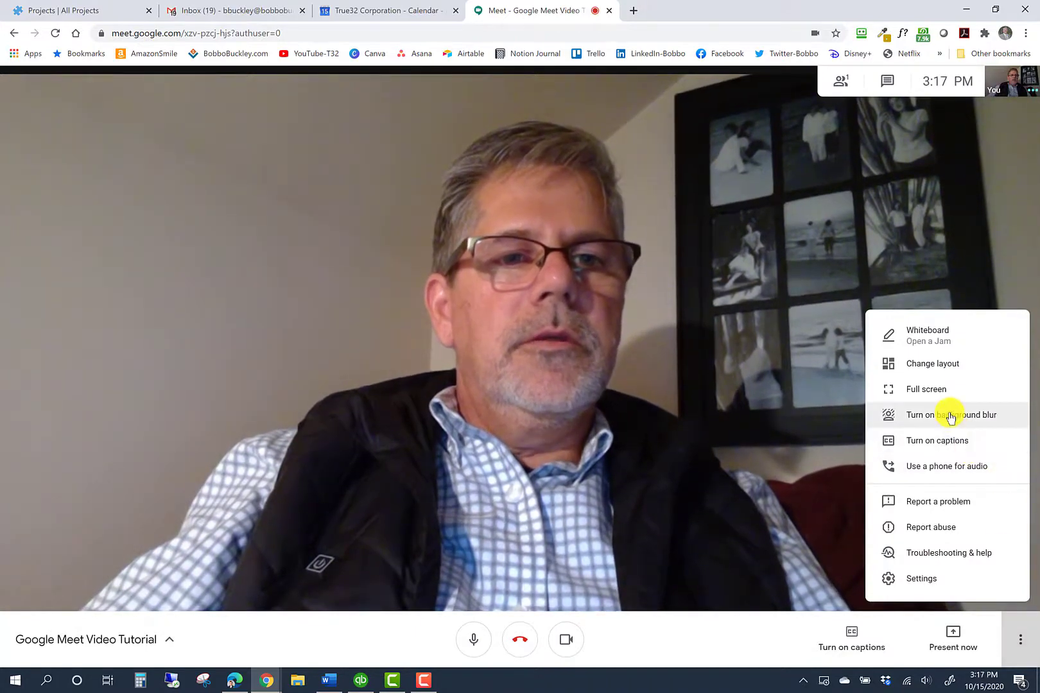
pyautogui.click(951, 416)
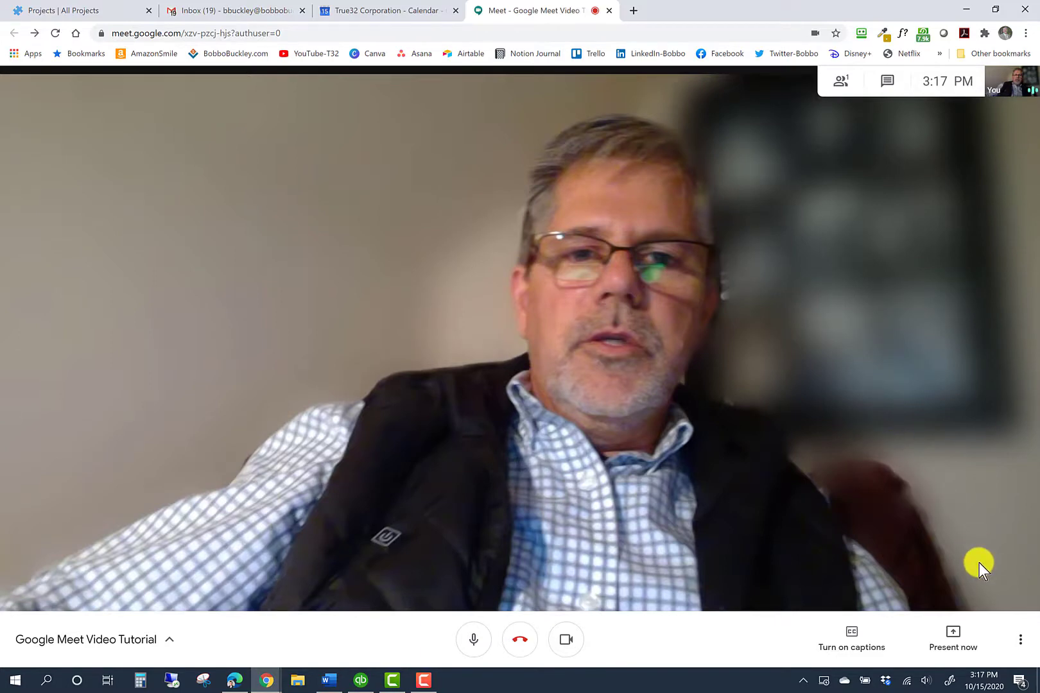
pyautogui.click(1020, 639)
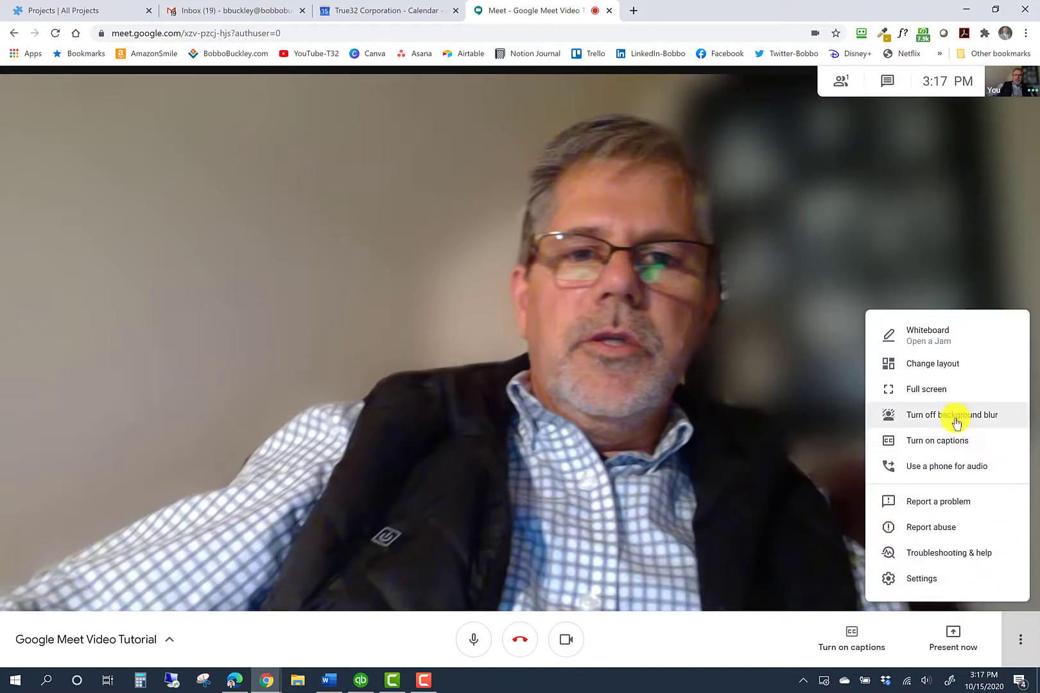
# Turn the camera off and show the More options menu again
pyautogui.click(569, 640)
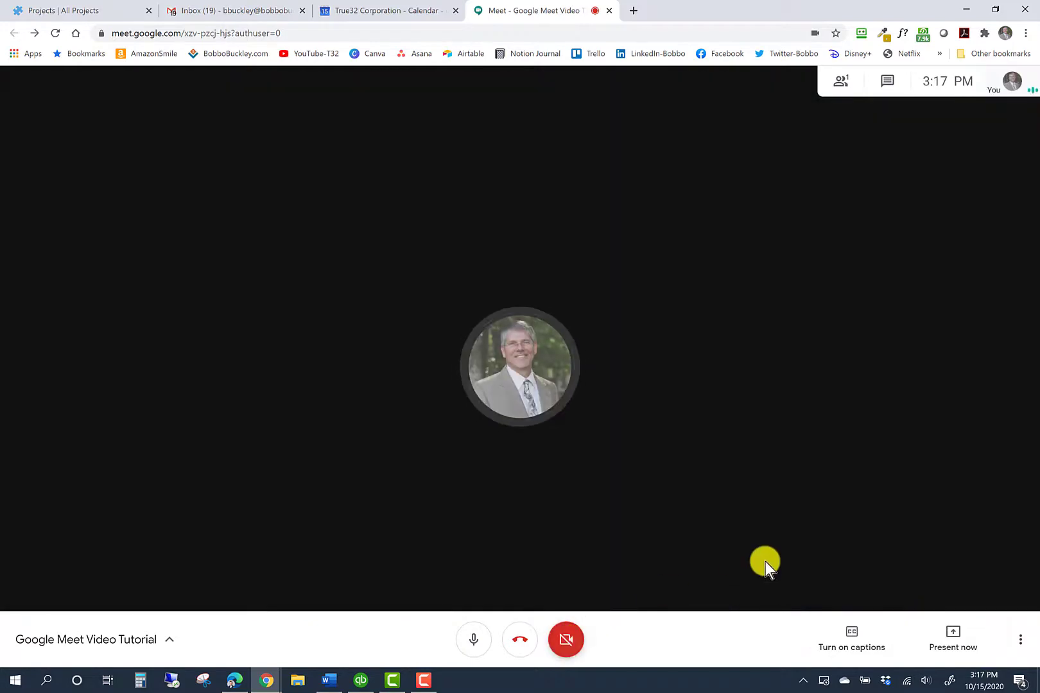
pyautogui.click(1021, 647)
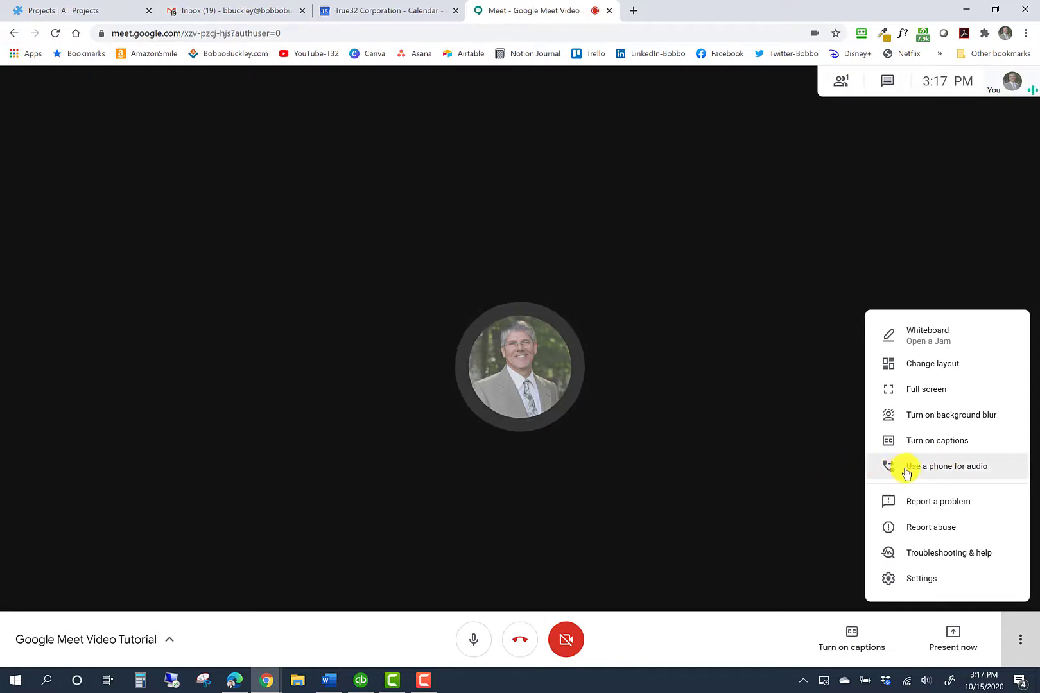
# Use a phone for audio: enter your phone number and have Meet call it
pyautogui.click(942, 469)
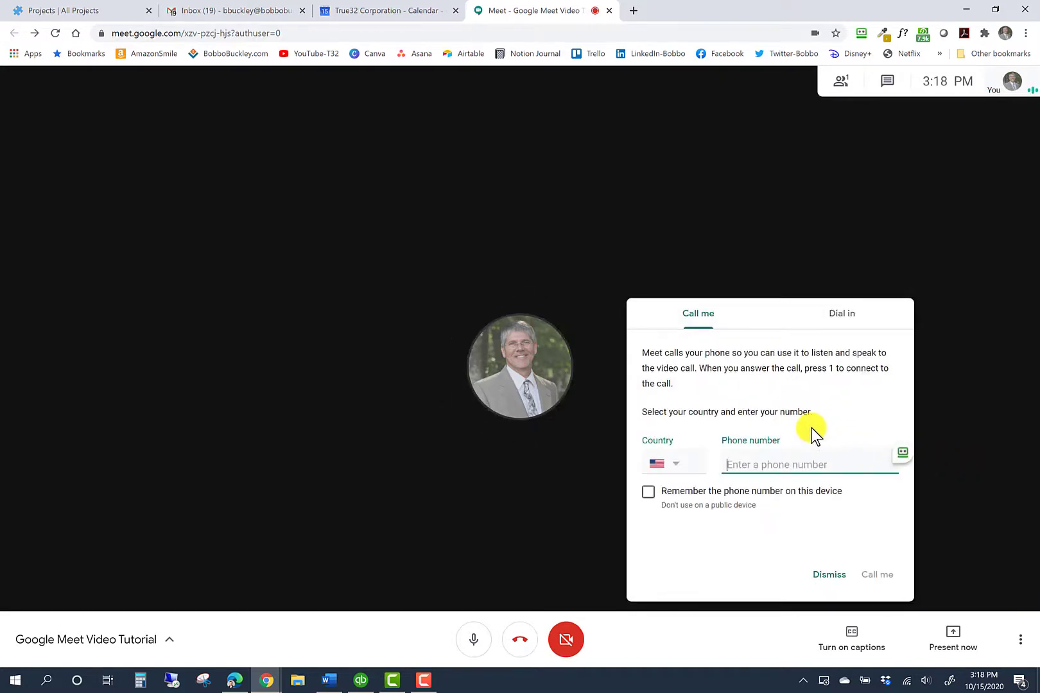
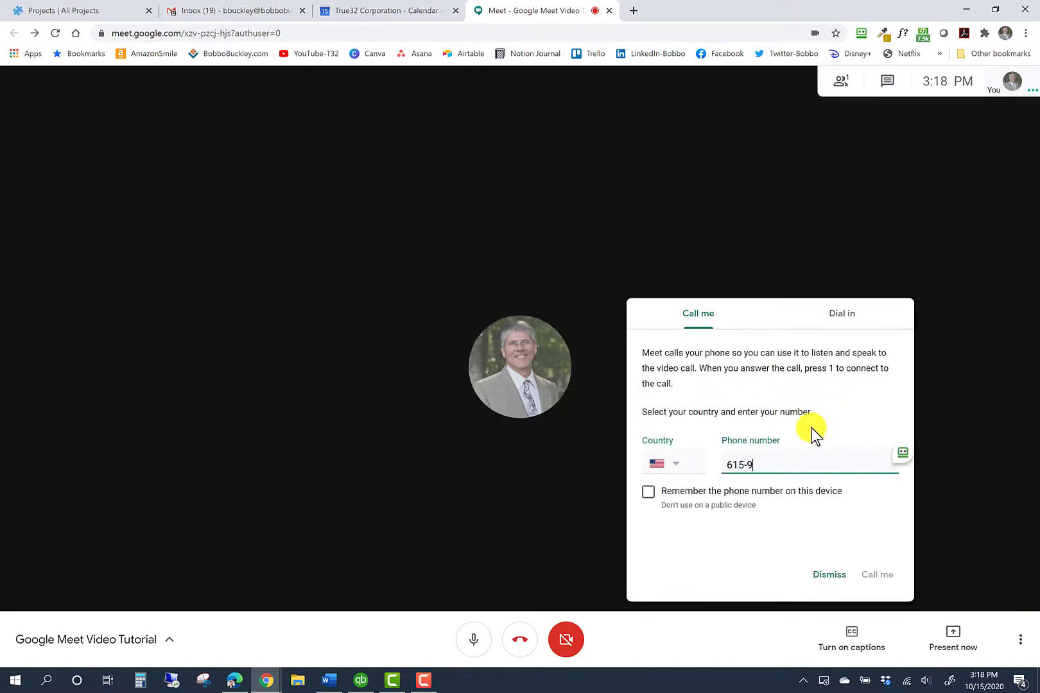
pyautogui.press('Return')
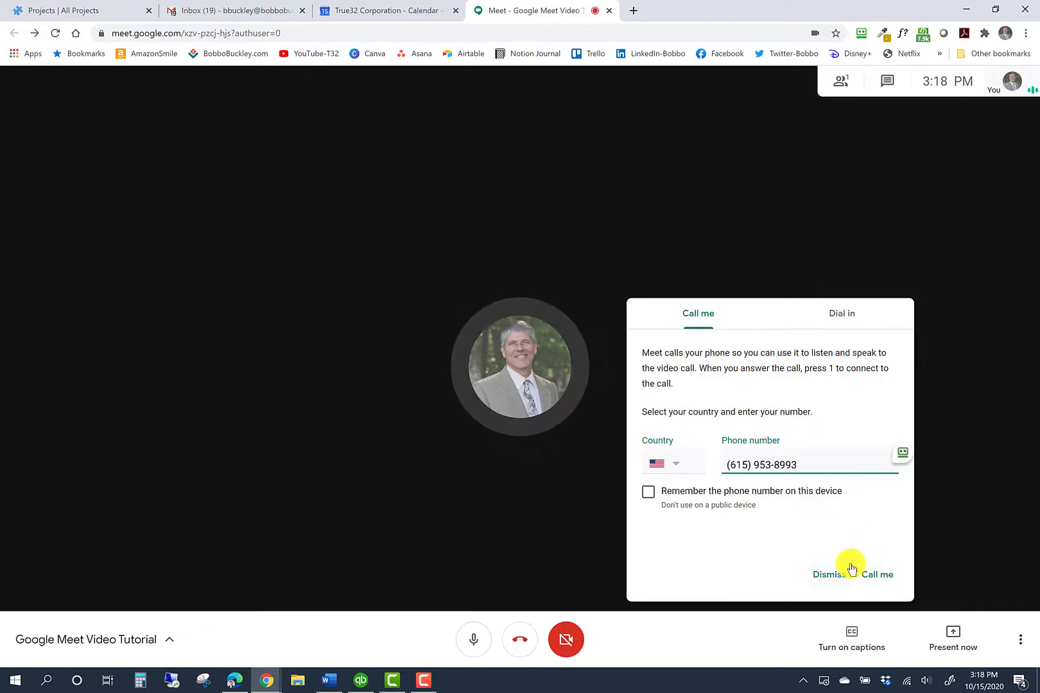
pyautogui.click(876, 575)
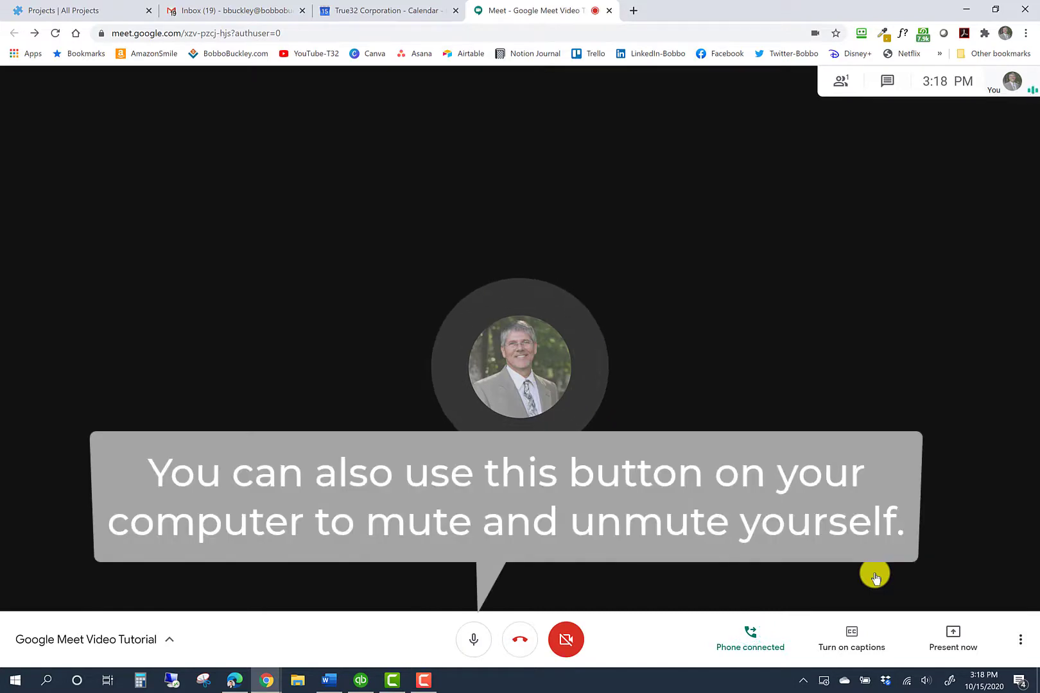
# Mute and then unmute the microphone with Ctrl+D
pyautogui.hotkey('ctrl', 'd')
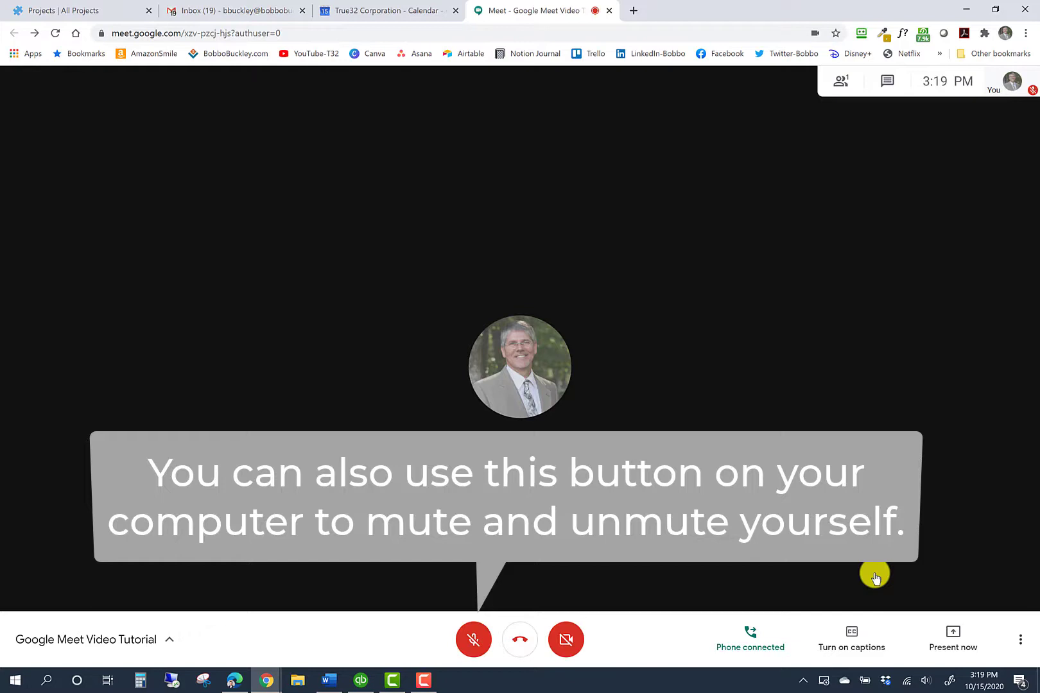
pyautogui.hotkey('ctrl', 'd')
pyautogui.hotkey('ctrl', 'd')
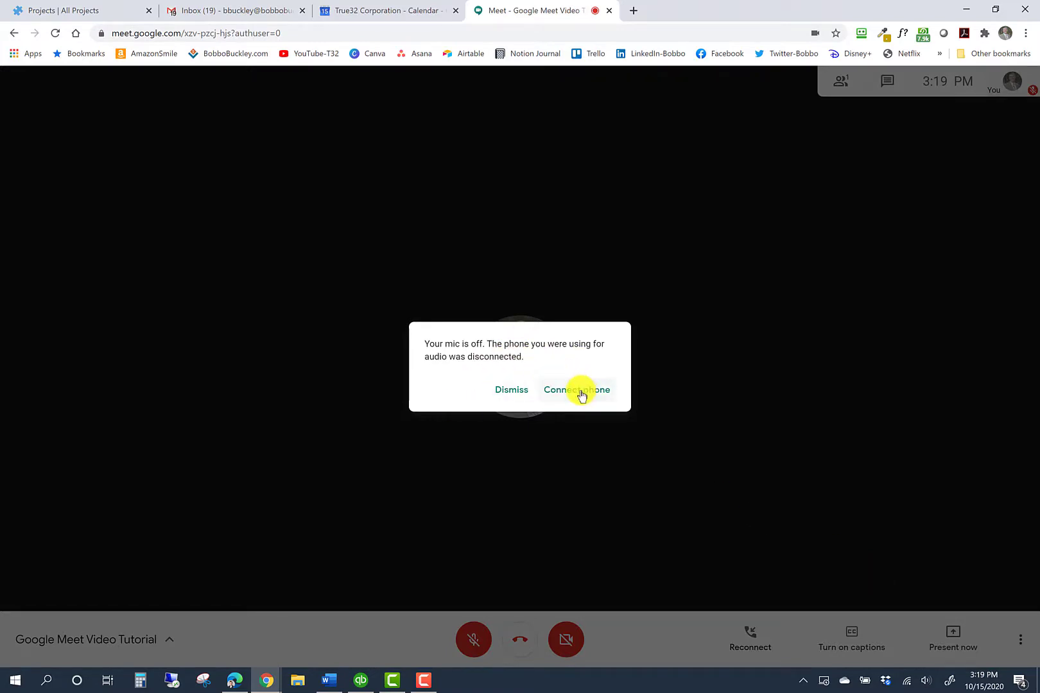
# Dismiss the phone-disconnected notice and show the More options menu
pyautogui.click(511, 389)
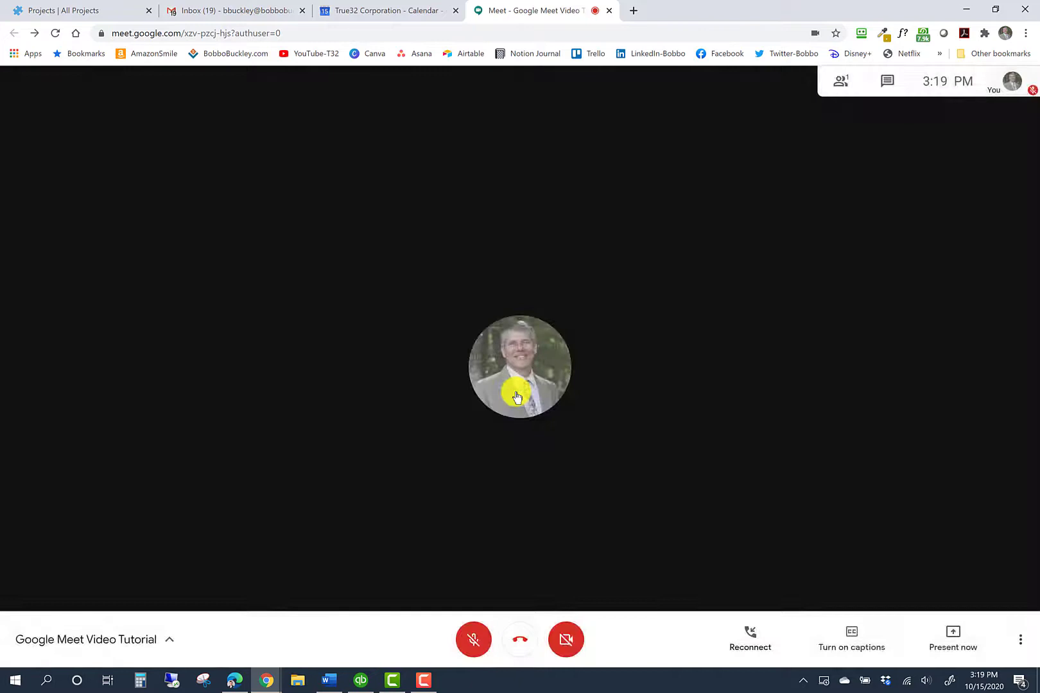
pyautogui.click(1021, 642)
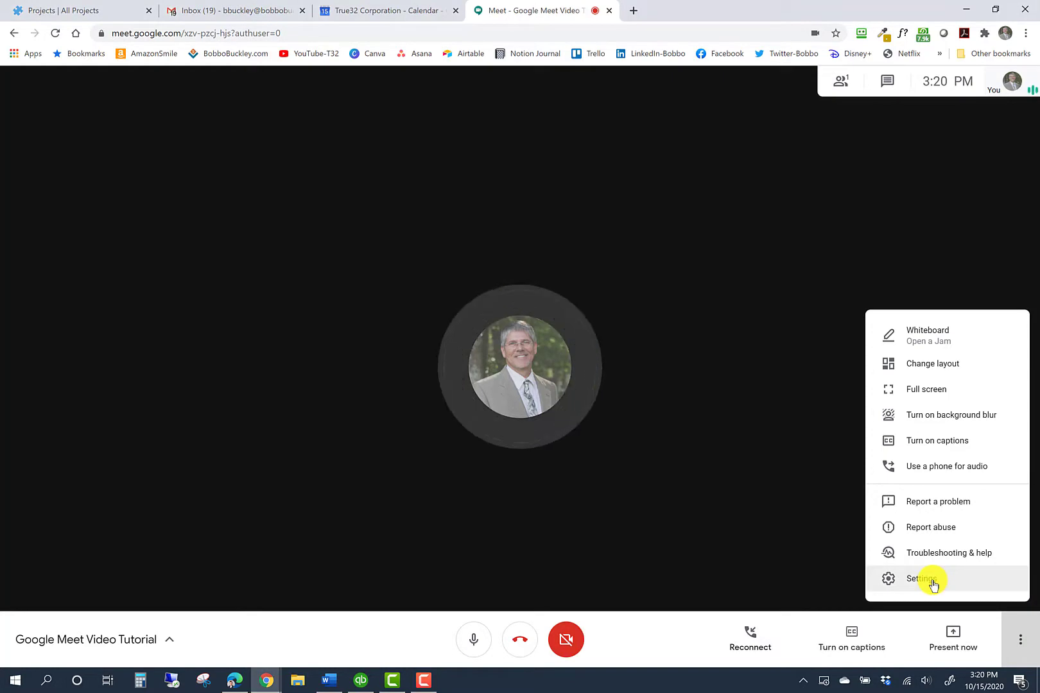
# Review the available microphones and speakers, play a speaker test, then view the Microsoft Camera Front 720p video settings
pyautogui.click(932, 582)
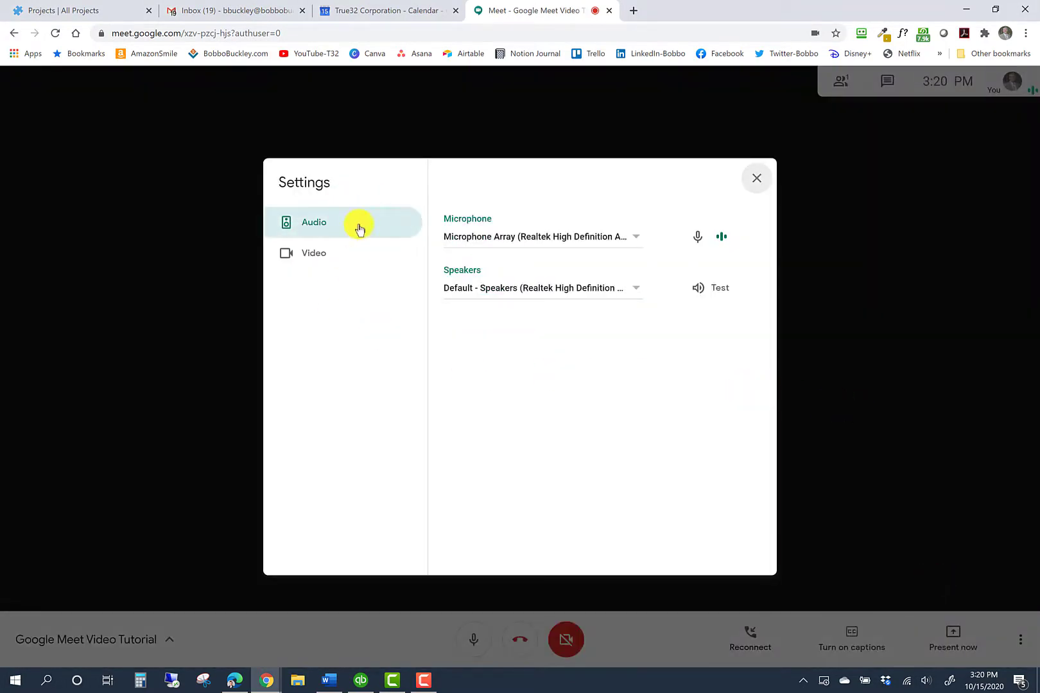
pyautogui.click(636, 242)
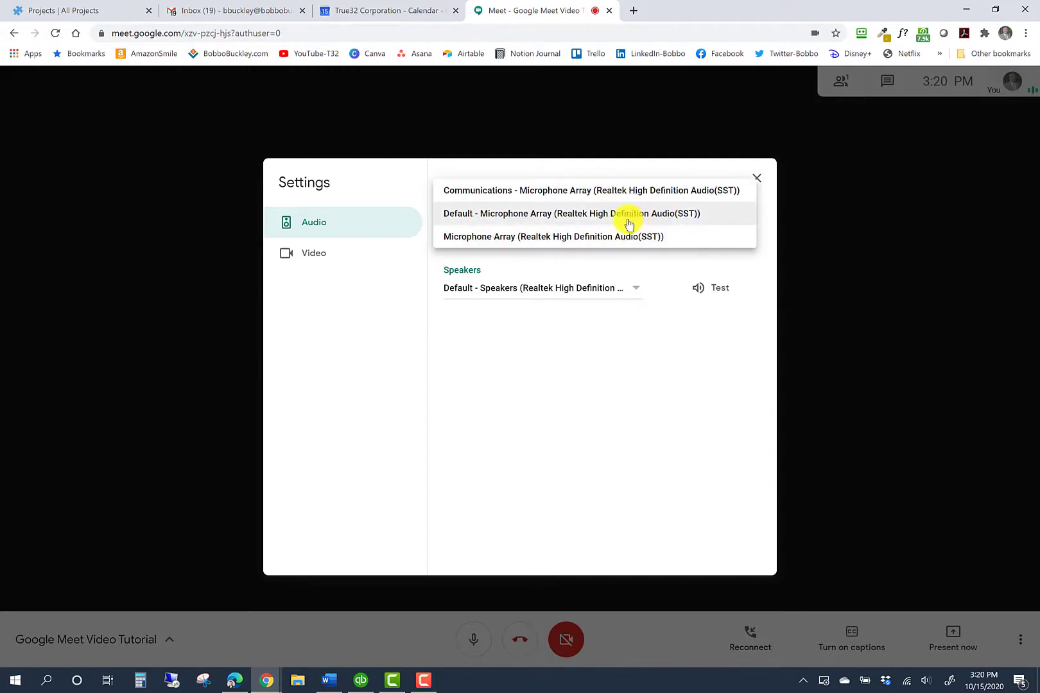
pyautogui.click(636, 291)
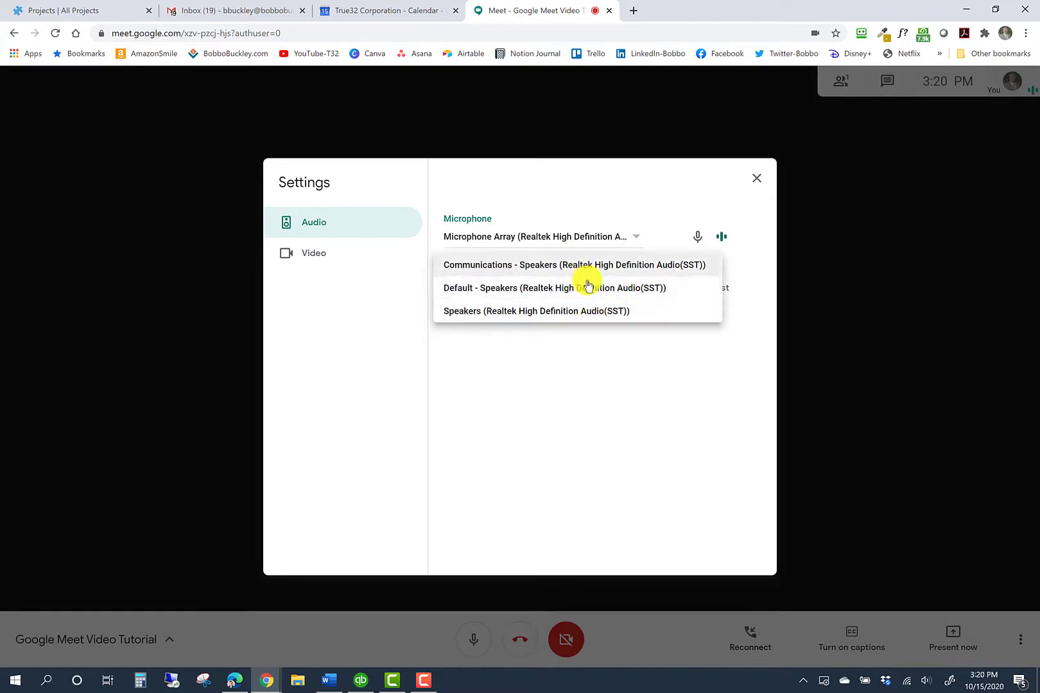
pyautogui.click(610, 359)
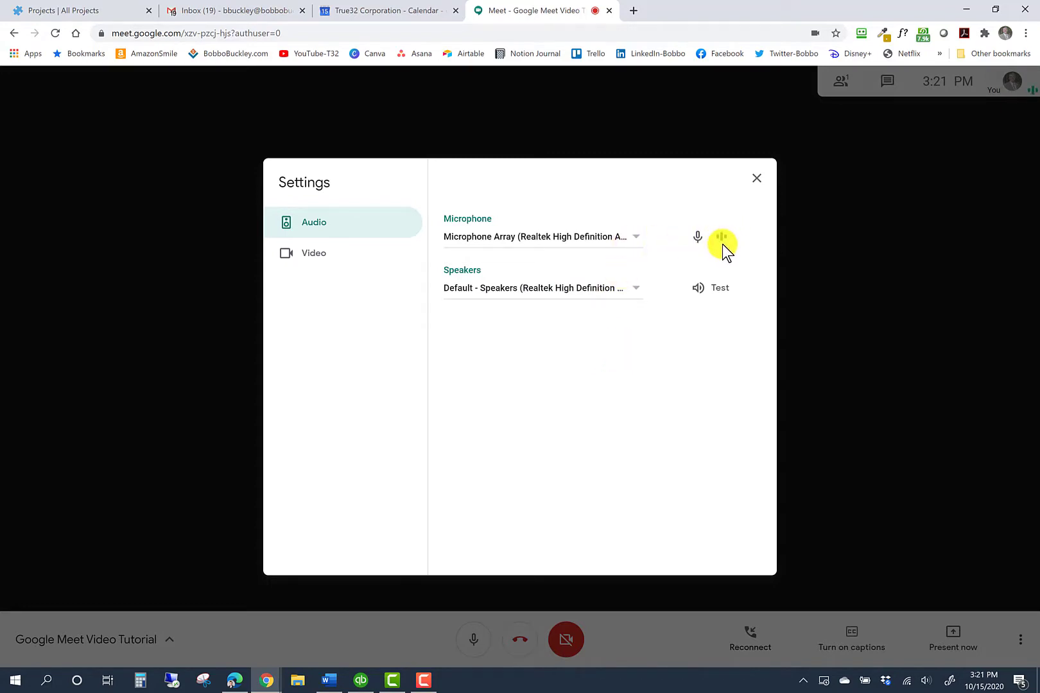
pyautogui.click(699, 295)
pyautogui.click(355, 260)
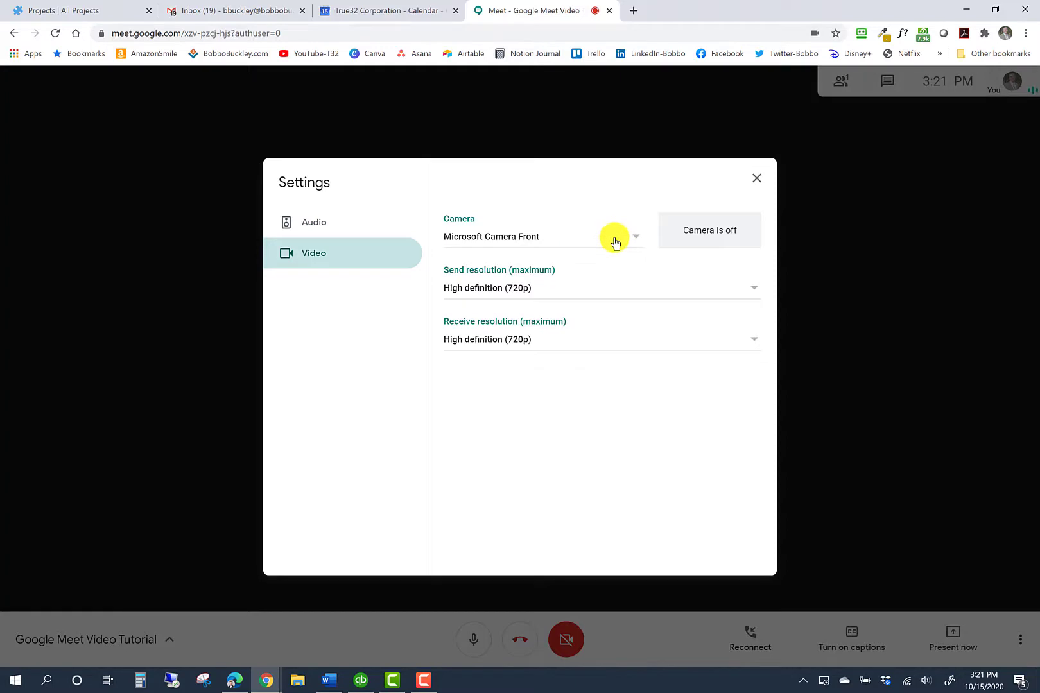
# Check the camera list, keep Microsoft Camera Front, and go back to the audio settings
pyautogui.click(635, 240)
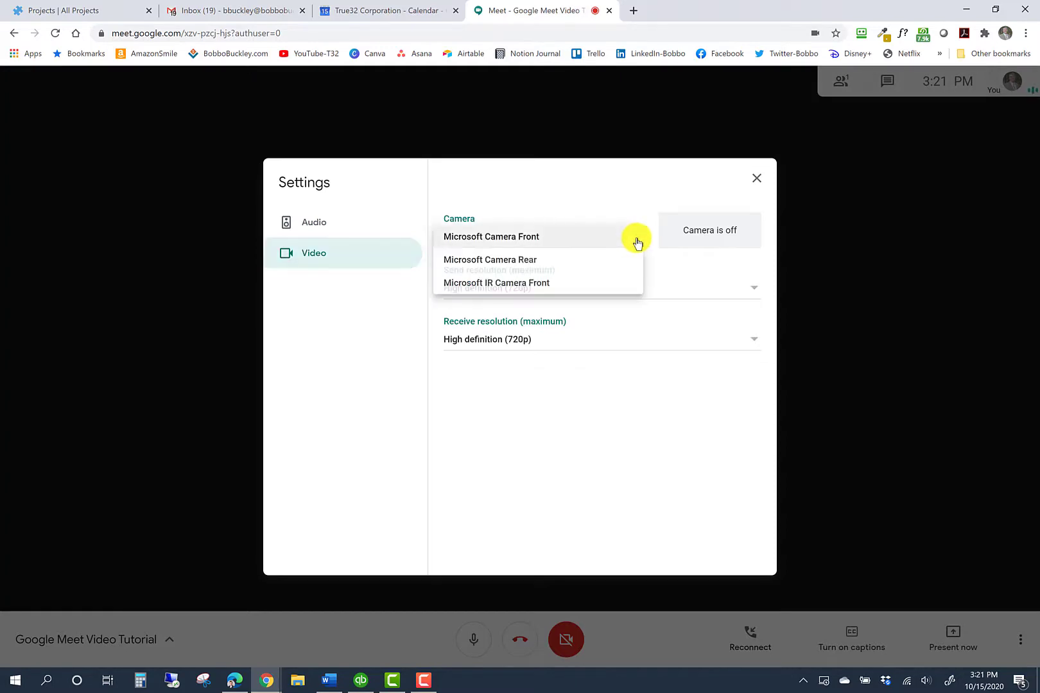
pyautogui.click(634, 197)
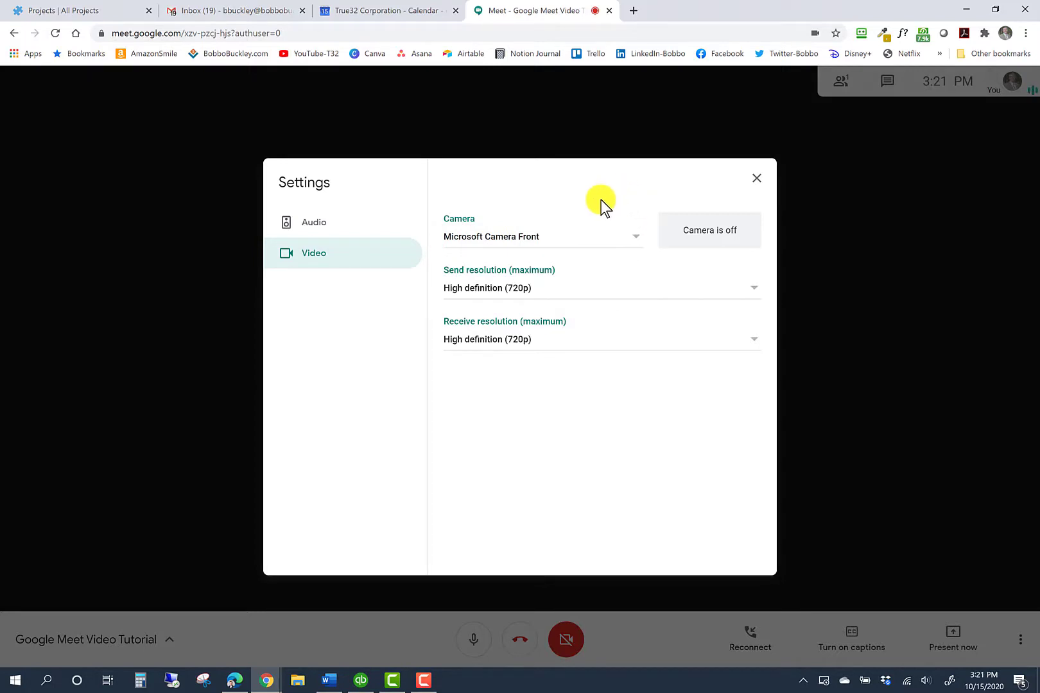
pyautogui.click(353, 227)
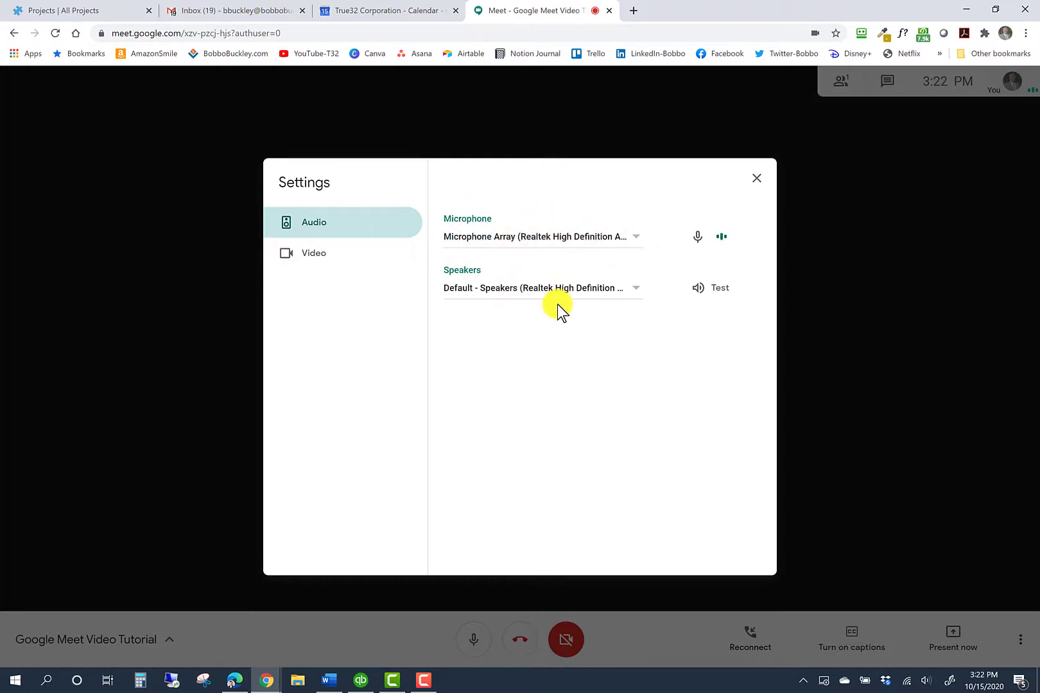
# Close the settings window and bring up the call's More options menu
pyautogui.click(756, 178)
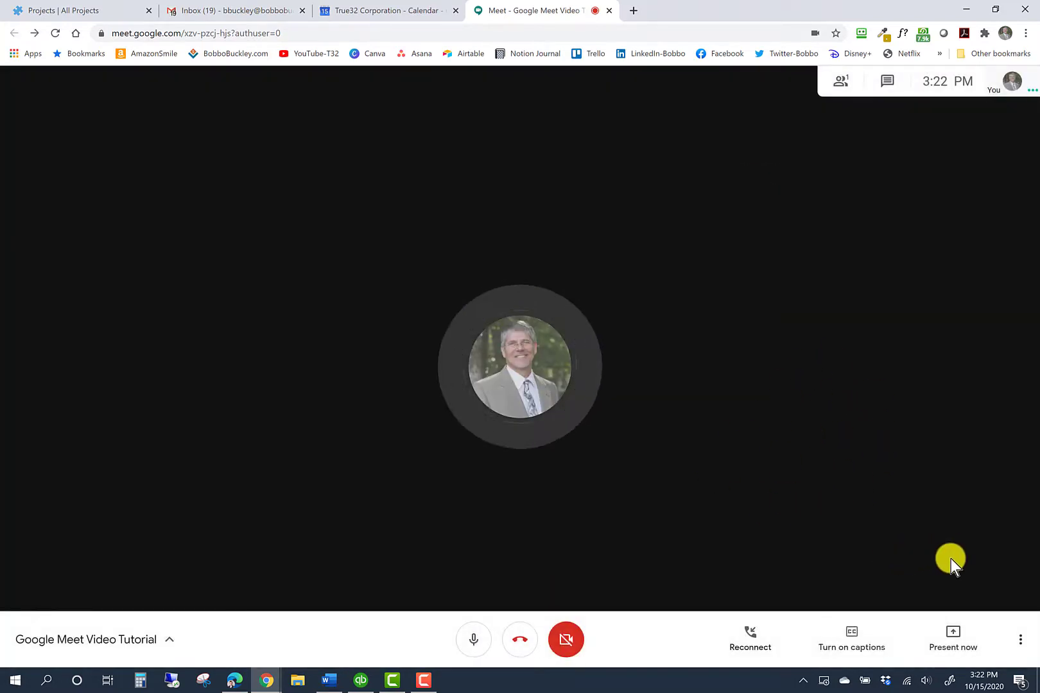
pyautogui.click(1020, 644)
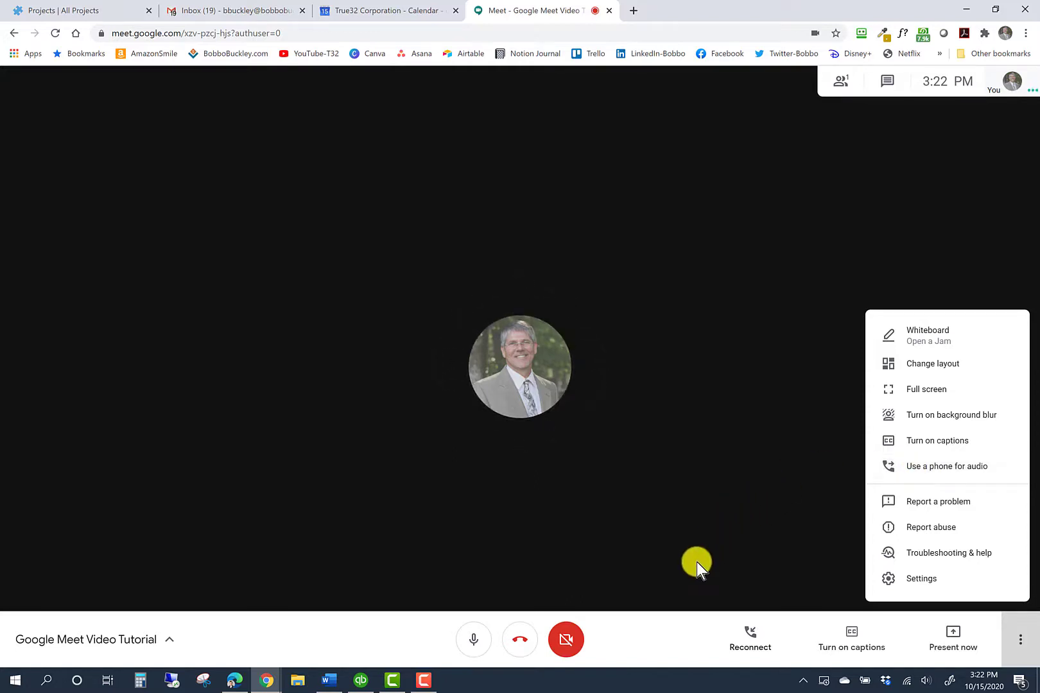
pyautogui.click(422, 679)
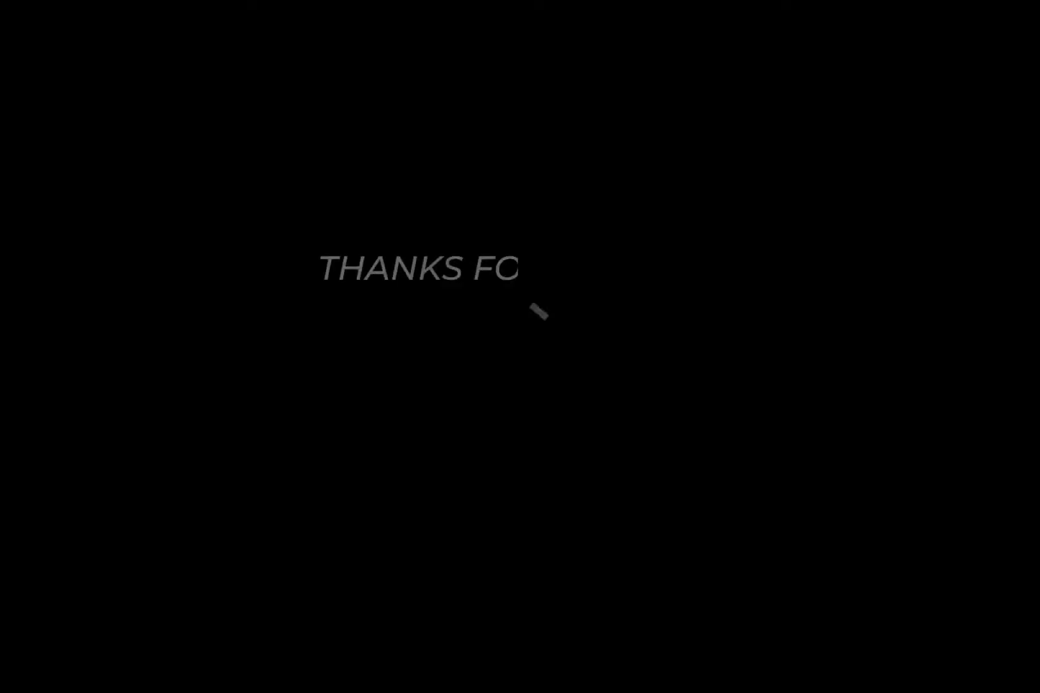